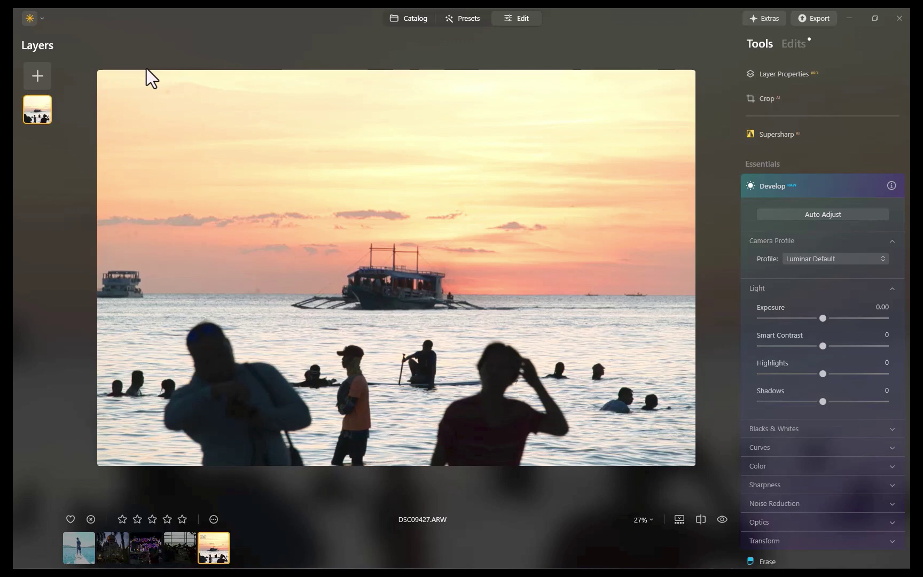
- Auto-adjust the sunset beach photo from the Develop panel
left_click(819, 214)
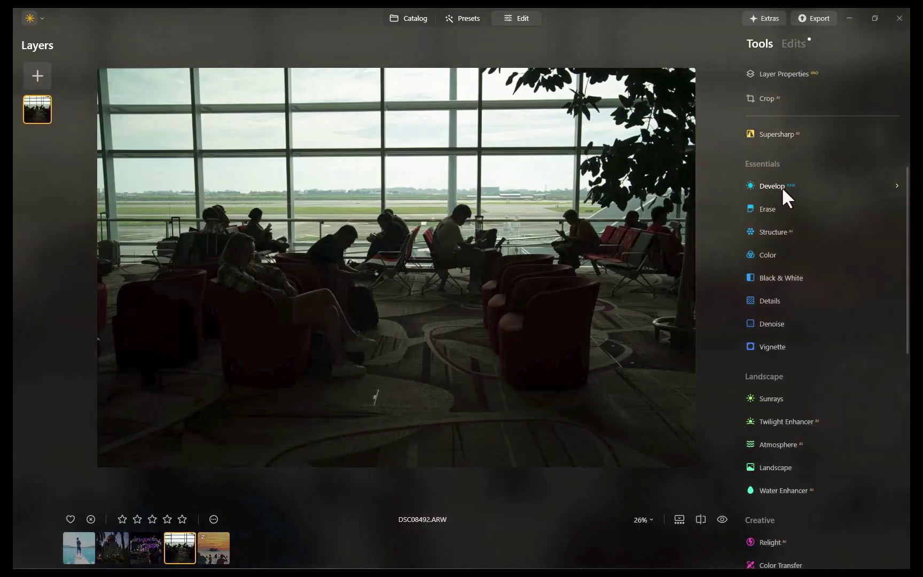
- Auto-adjust the airport lounge photo and submit feedback 'THE EDIT WAS DONE TASTEFULLY' with photos attached
left_click(782, 187)
left_click(807, 217)
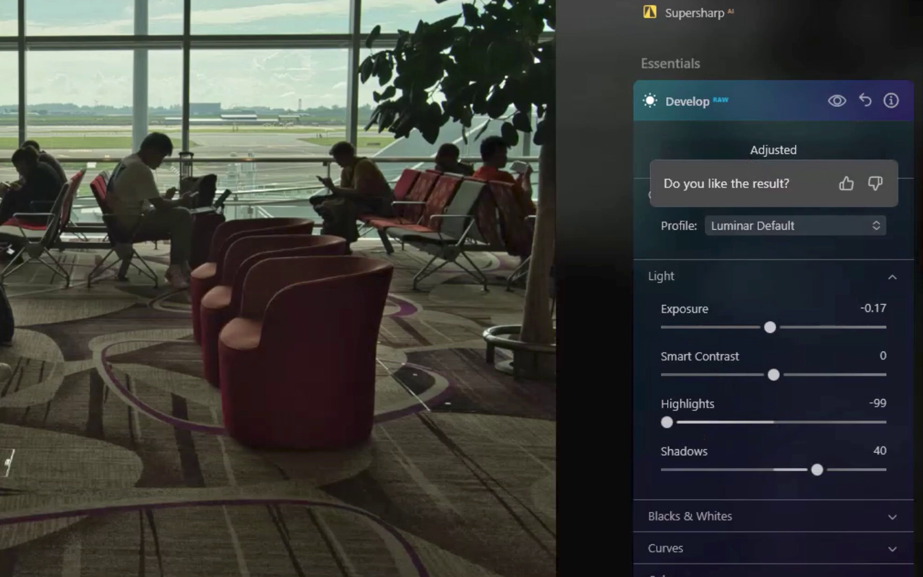
left_click(846, 186)
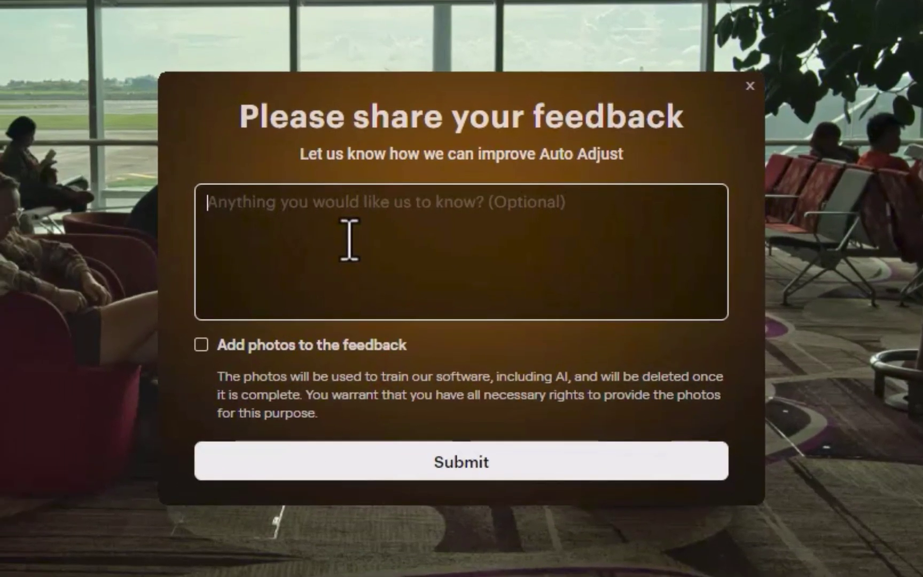
type("THE EDIT WAS DONE TASTEFULLY")
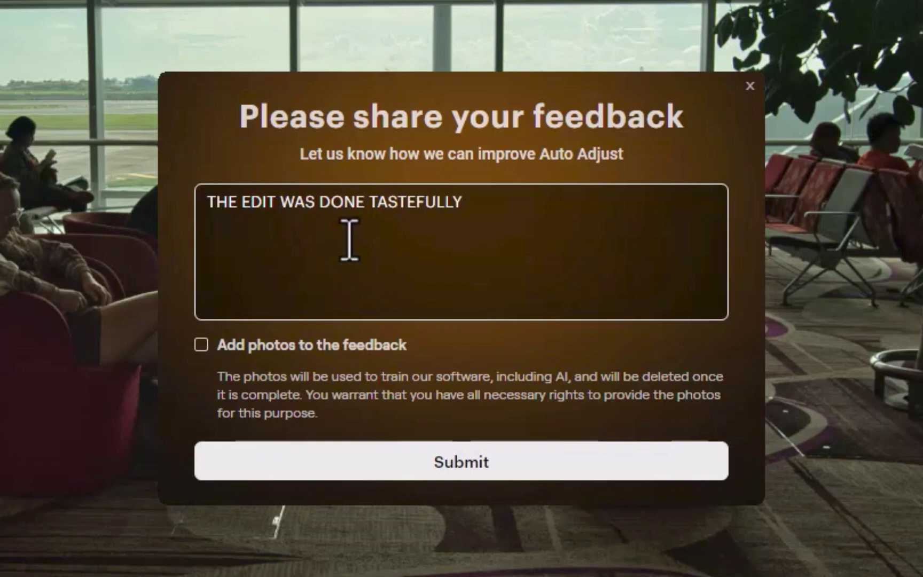
left_click(201, 345)
left_click(461, 461)
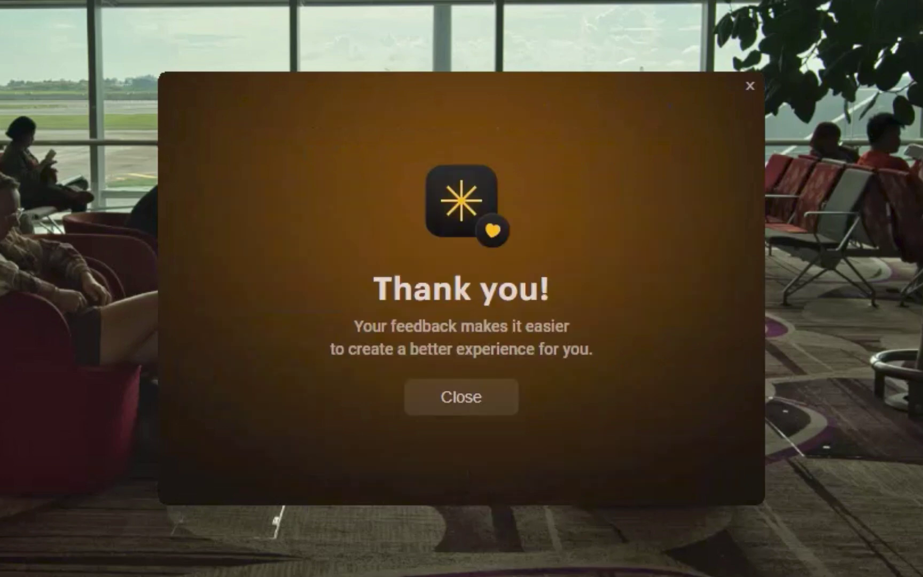
left_click(473, 396)
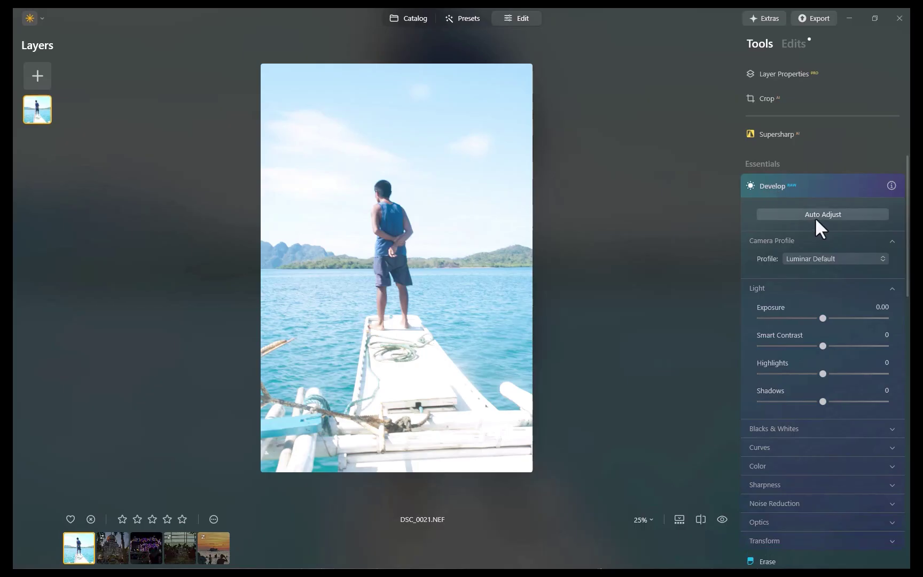
- Run Auto Adjust on the boat photo, giving Exposure -1.68 and Shadows -42
left_click(816, 215)
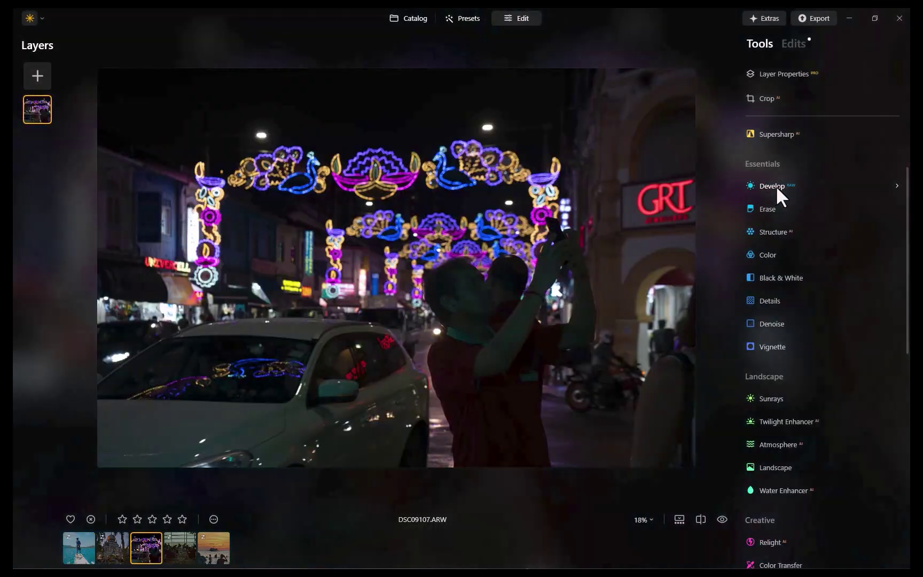
- Auto-adjust the neon night-street photo to Exposure 0.60, Highlights -99, Shadows 20
left_click(782, 187)
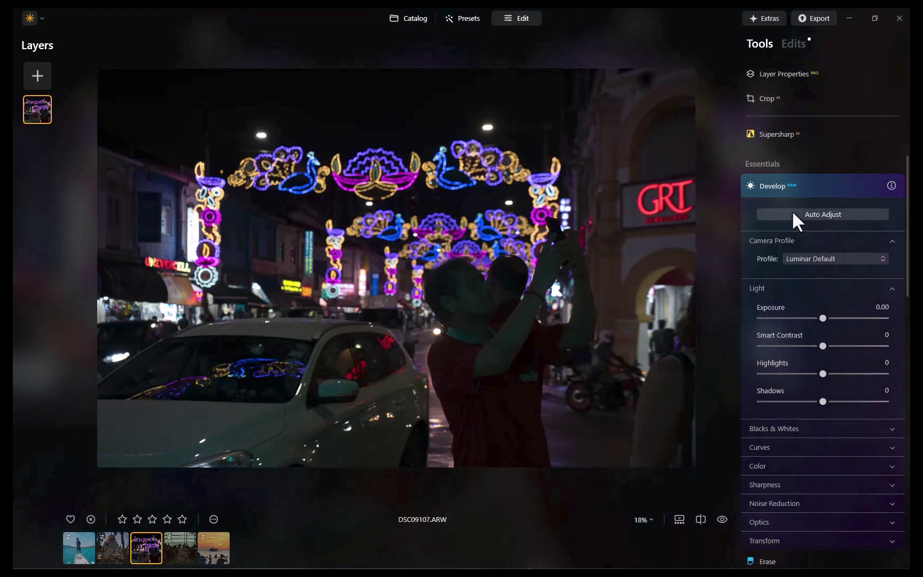
left_click(792, 214)
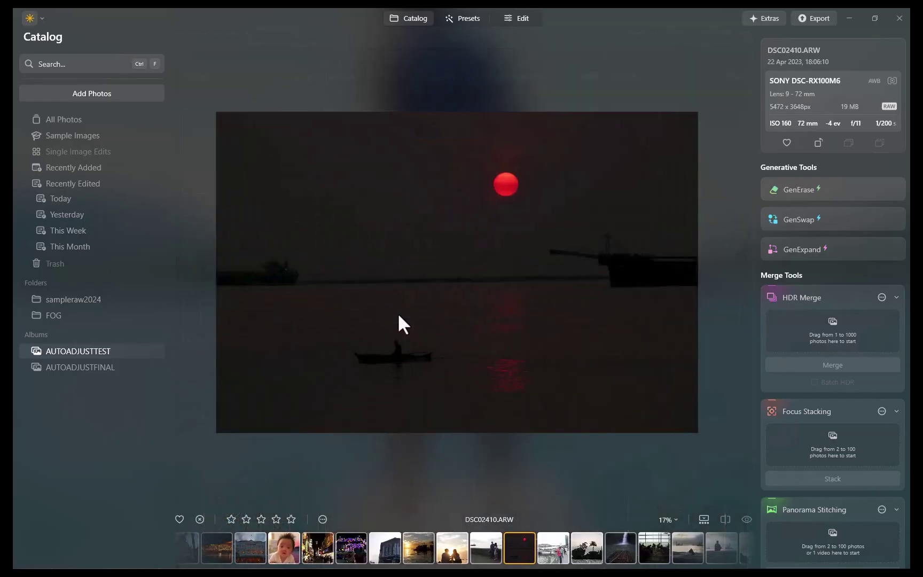
- Bring the red-sun photo DSC02410.ARW into the editor with its Develop adjustments expanded
left_click(507, 21)
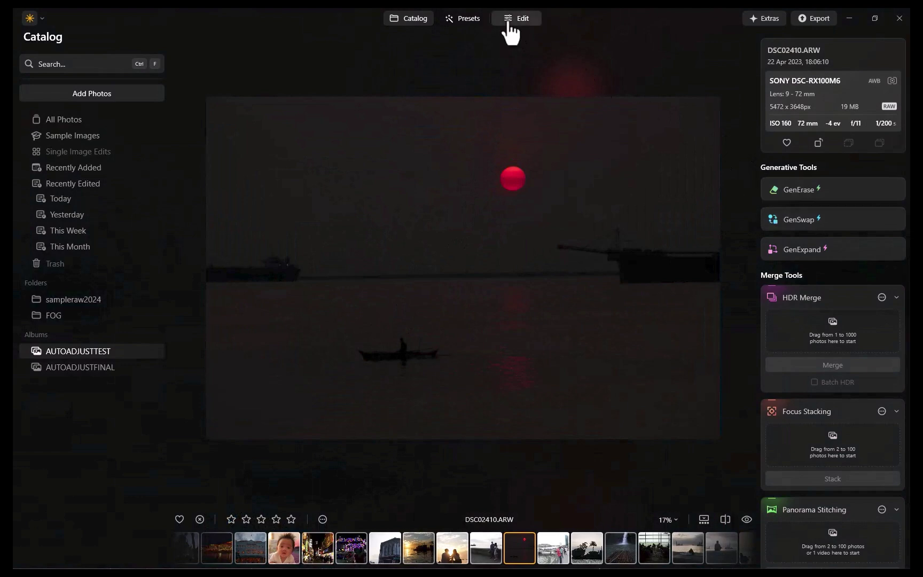
left_click(510, 22)
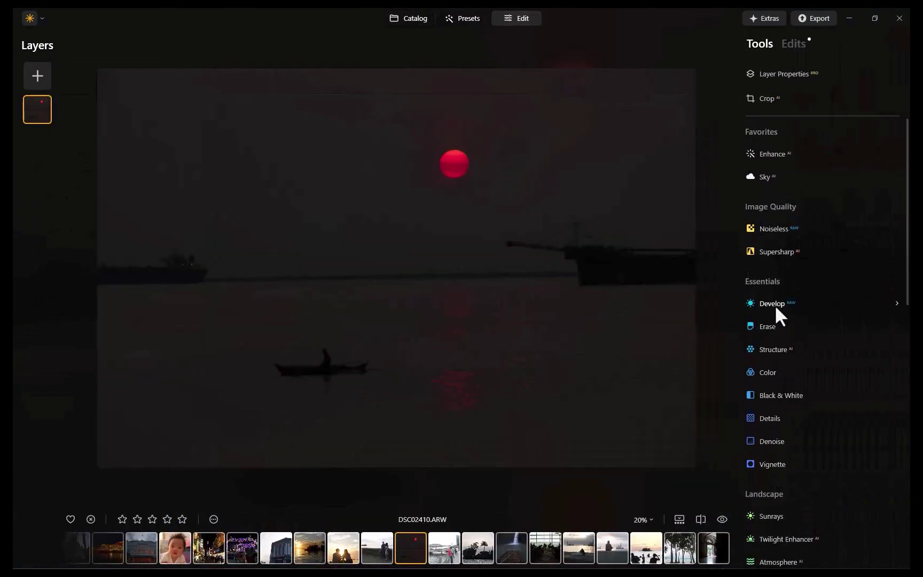
left_click(775, 305)
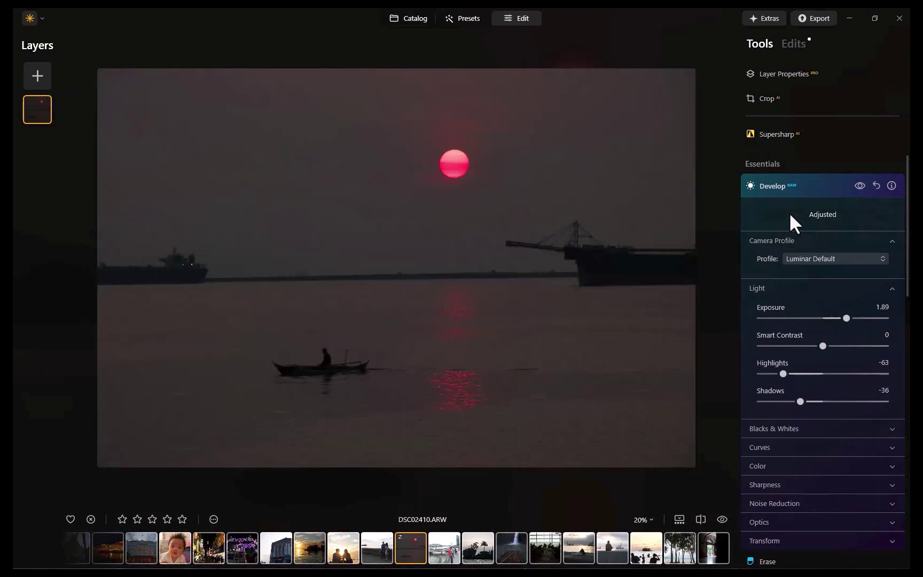
- Copy the adjustments from the red-sun photo DSC02410 in the catalog
left_click(415, 27)
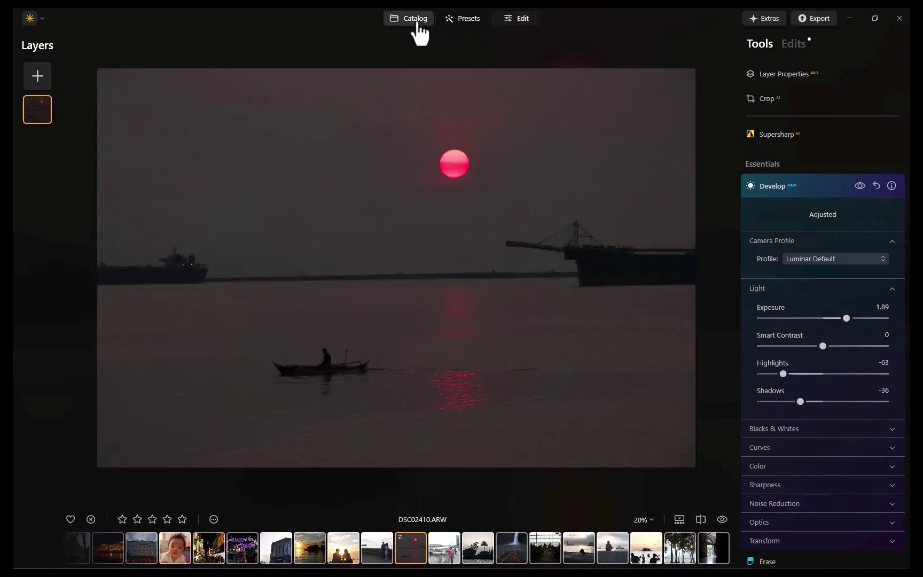
right_click(372, 323)
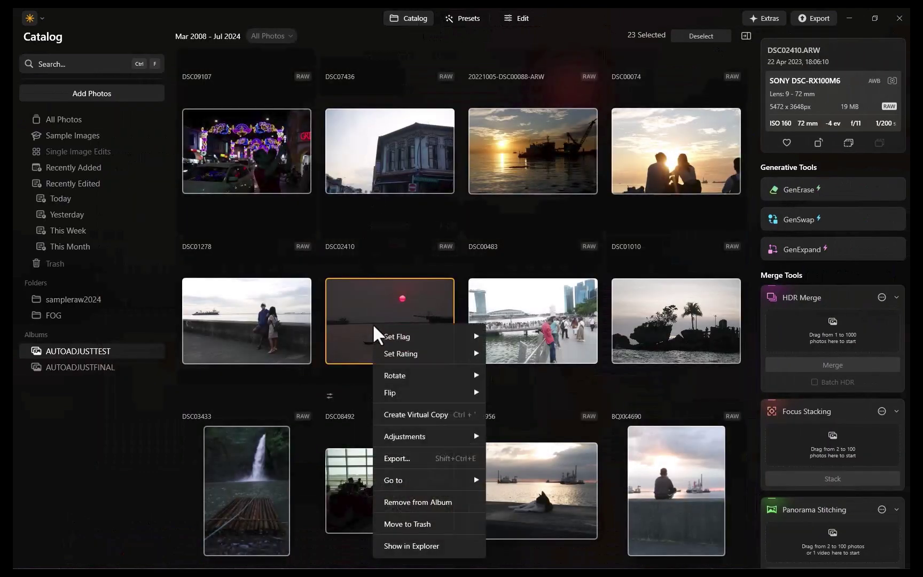
mouse_move(401, 439)
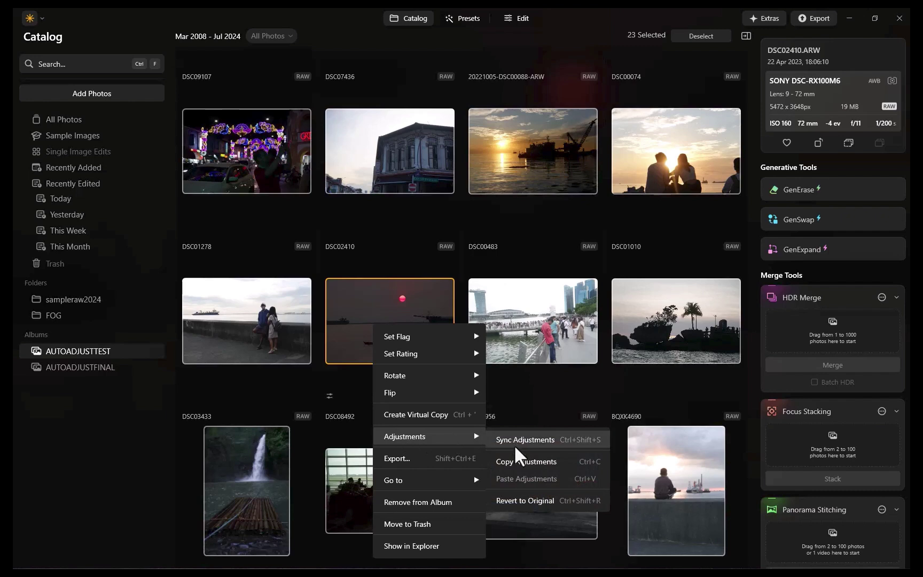
left_click(513, 461)
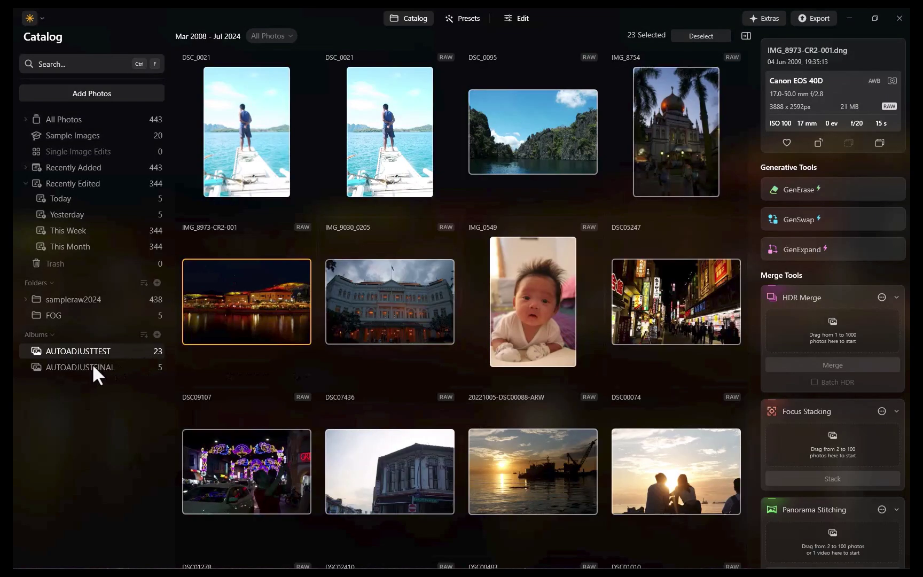
- Paste those adjustments onto all five photos in the AUTOADJUSTFINAL album
left_click(92, 367)
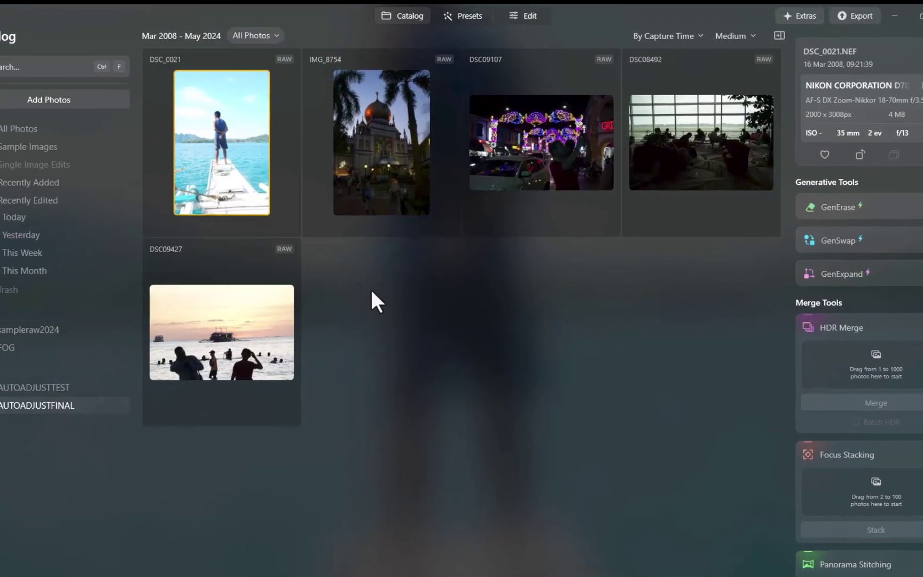
key("ctrl+a")
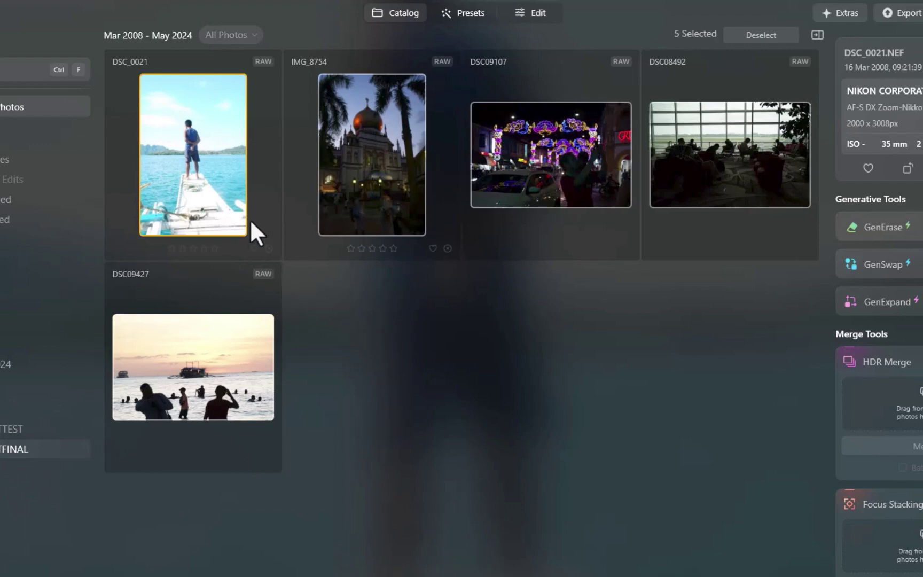
right_click(188, 117)
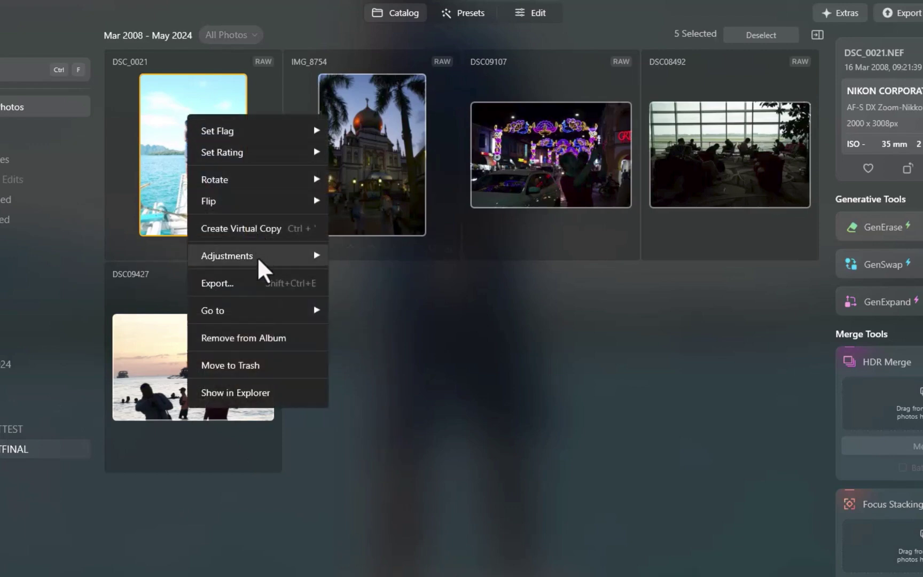
mouse_move(261, 262)
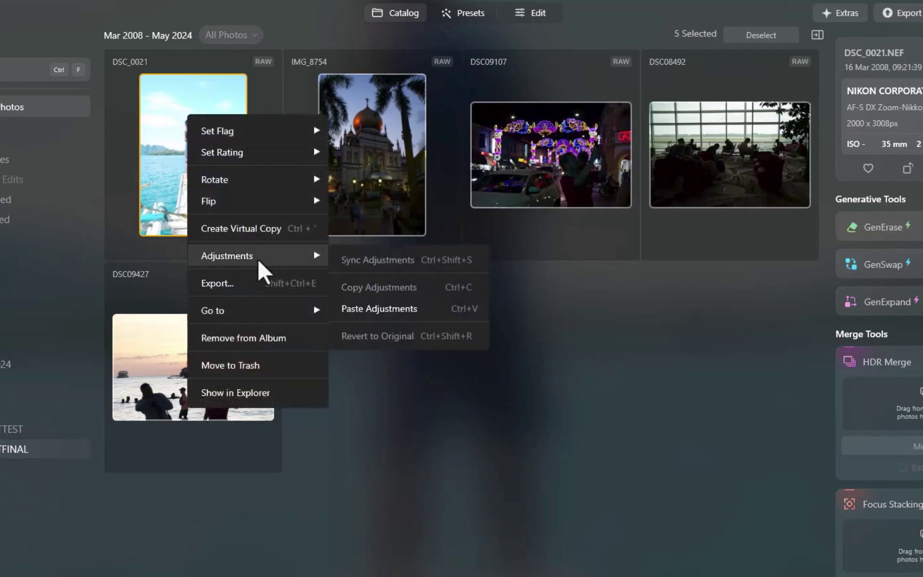
left_click(383, 304)
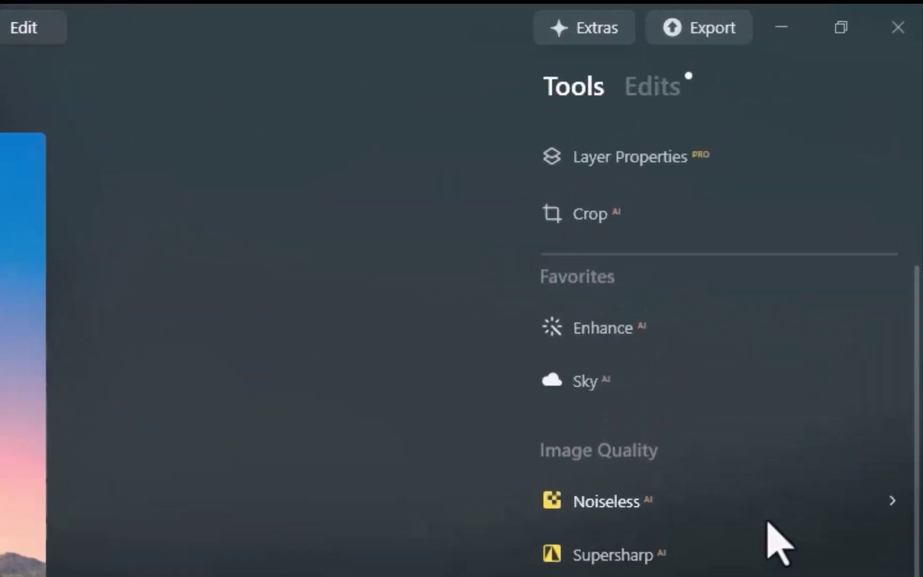
- Show the Export dropdown's available options
left_click(706, 26)
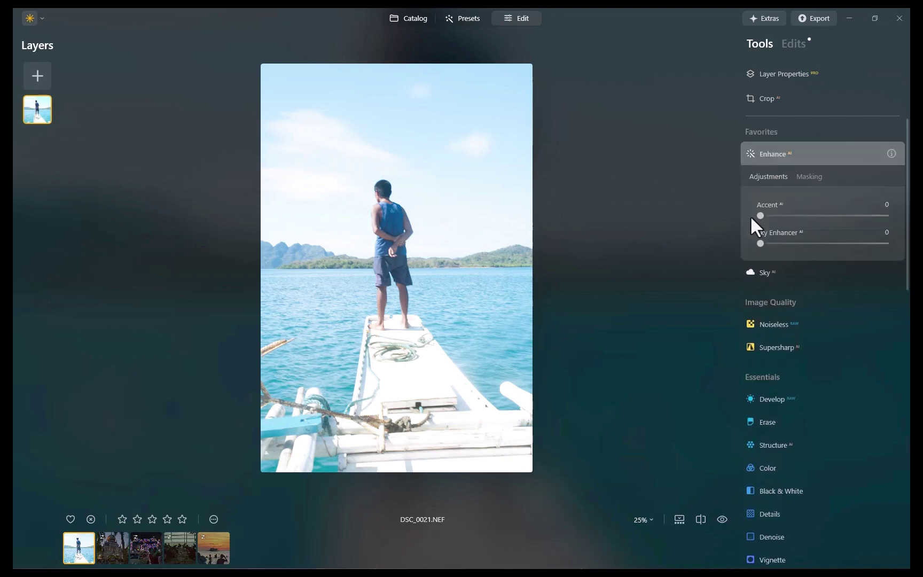
- Give the boat photo Enhance Accent 65, Mauve Twilight Enhancer at 81, and Sunrays Amount 8
left_click_drag(750, 216, 843, 216)
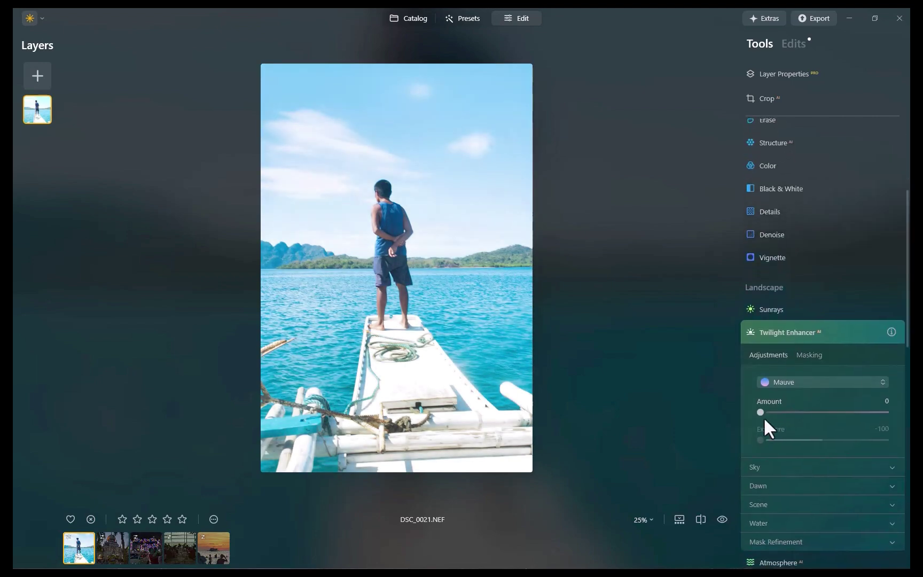
left_click_drag(763, 413, 862, 411)
left_click(768, 307)
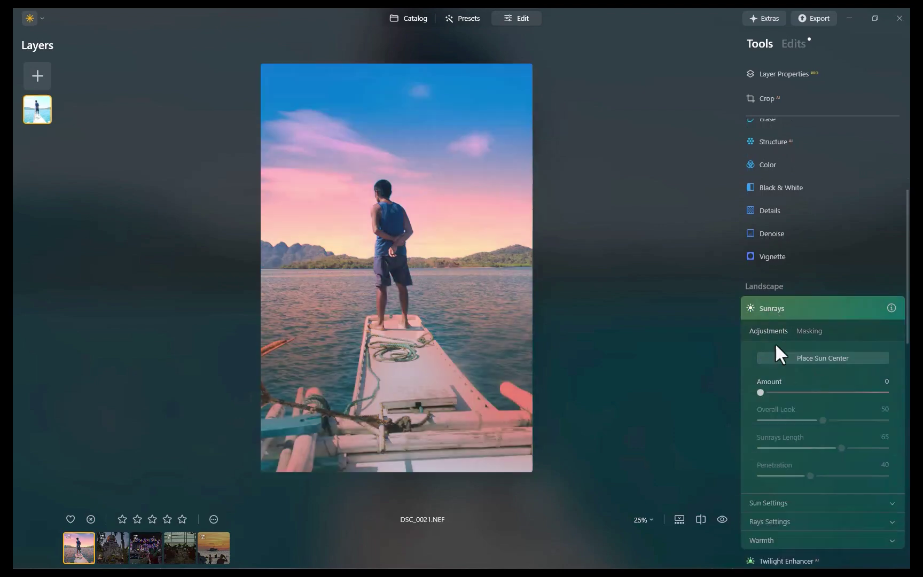
left_click_drag(759, 390, 769, 409)
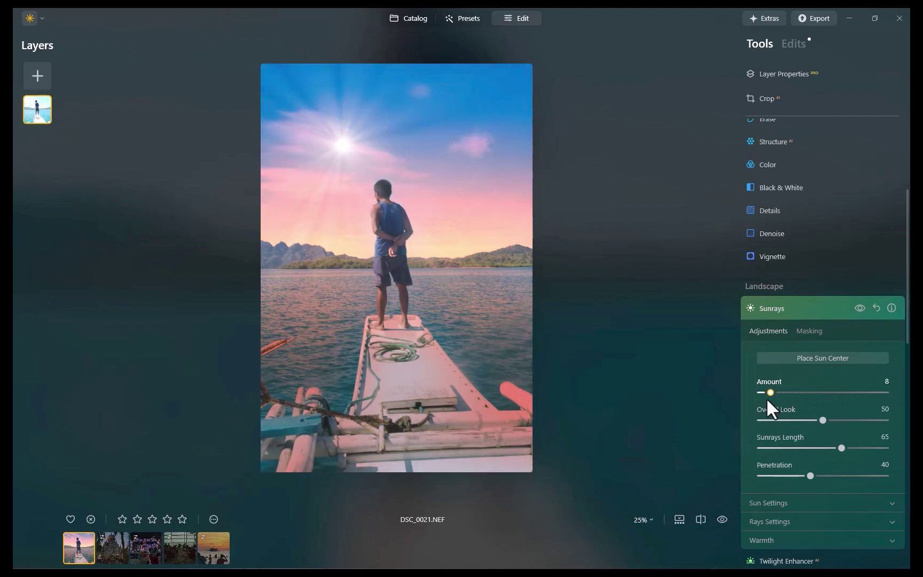
- Export the boat photo as DNG DSC_0021 to Downloads, replacing the existing file
scroll(767, 402, "up", 4)
left_click(814, 18)
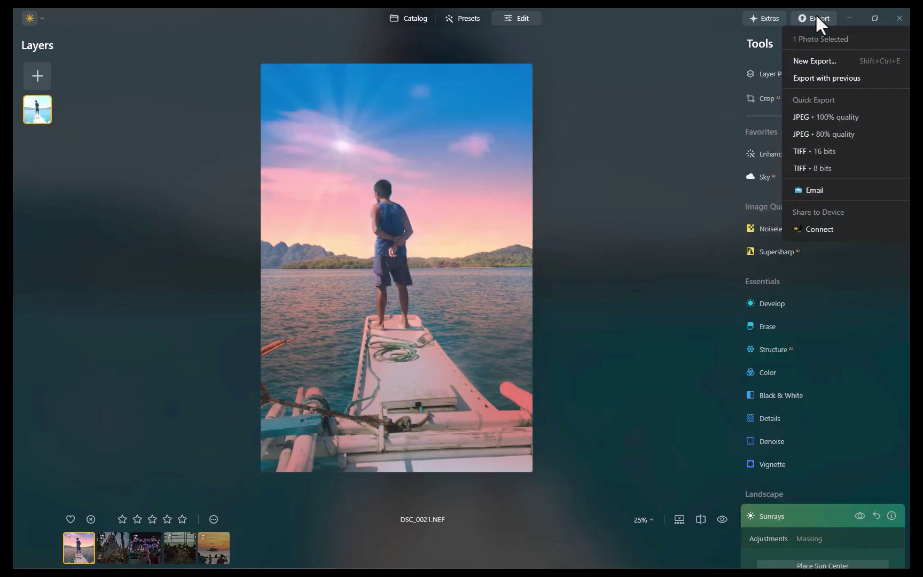
left_click(815, 62)
left_click(488, 222)
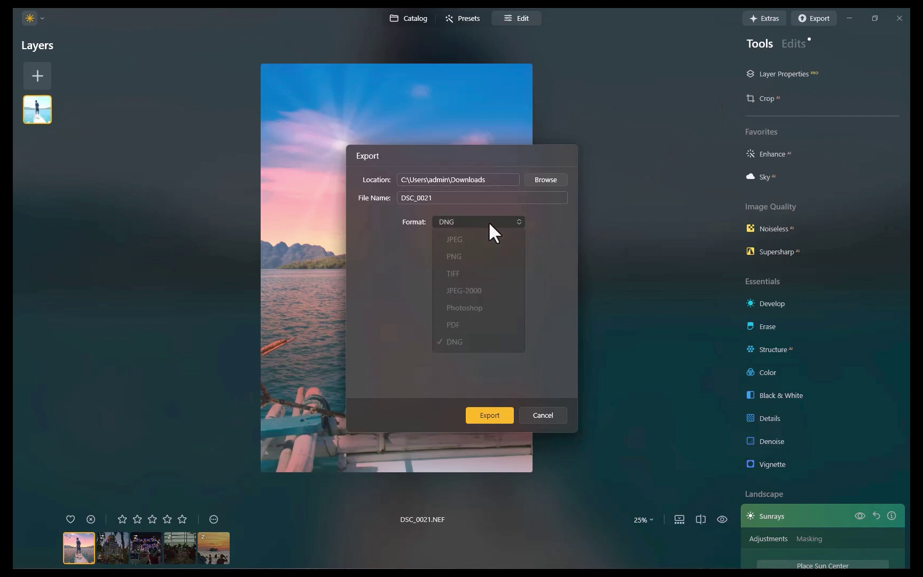
left_click(464, 341)
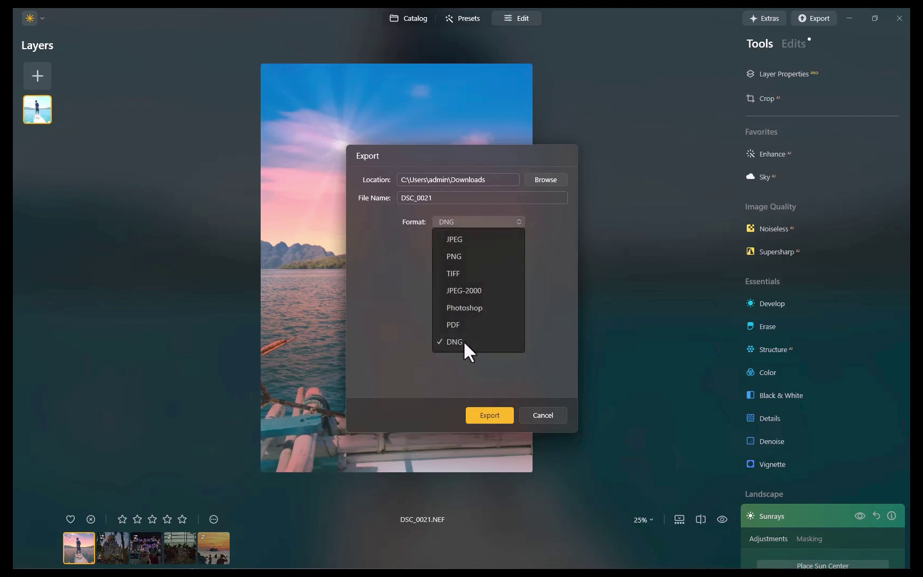
left_click(488, 413)
left_click(417, 311)
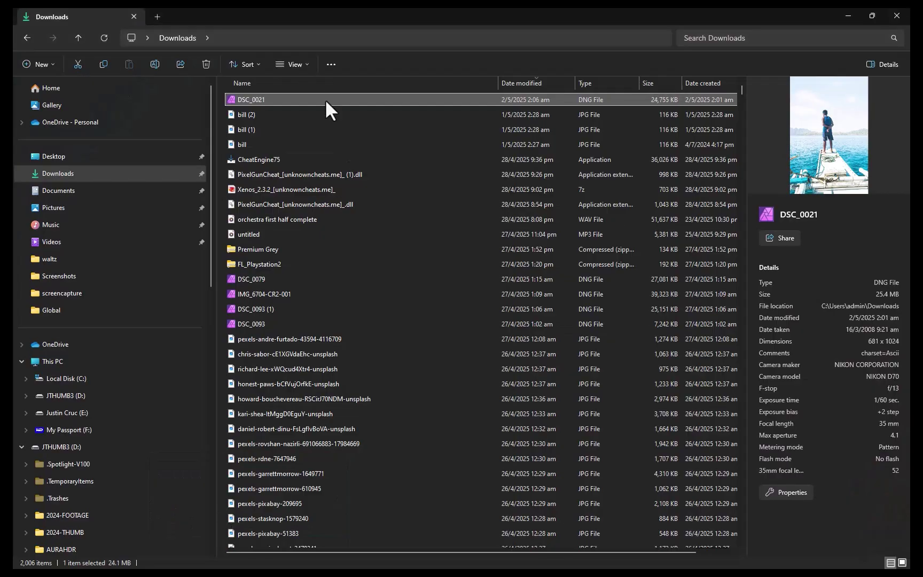
right_click(325, 100)
- Open DSC_0021.DNG in Affinity Photo and nudge the Exposure slider to 0.106
mouse_move(371, 155)
left_click(538, 167)
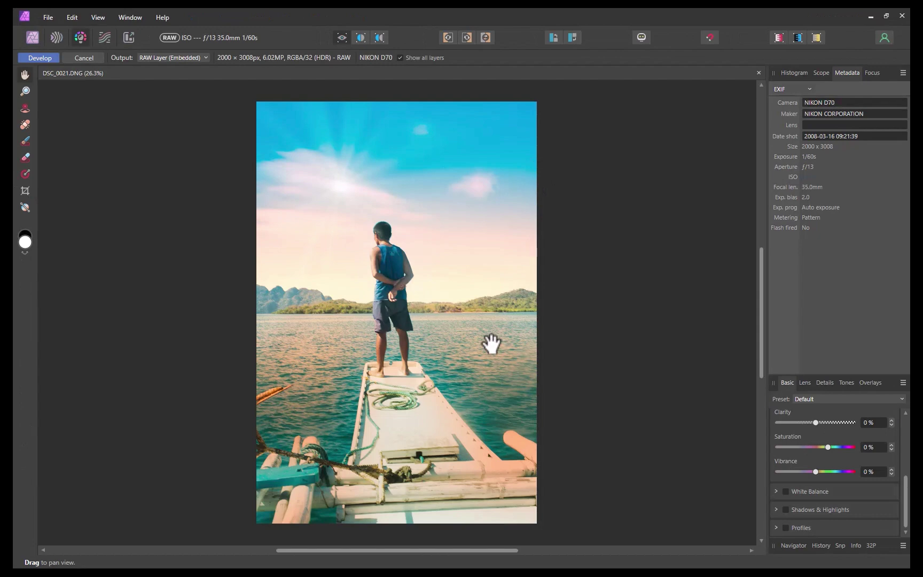
scroll(813, 443, "up", 5)
mouse_move(812, 444)
left_mouse_down()
mouse_move(844, 434)
mouse_move(795, 442)
mouse_move(811, 444)
mouse_move(844, 439)
mouse_move(793, 436)
mouse_move(816, 442)
left_mouse_up()
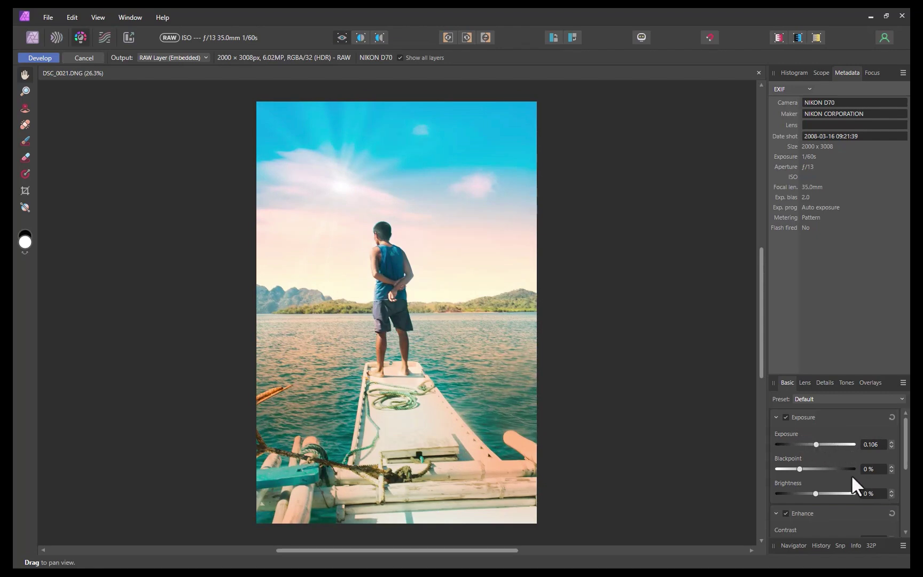
scroll(851, 476, "down", 1)
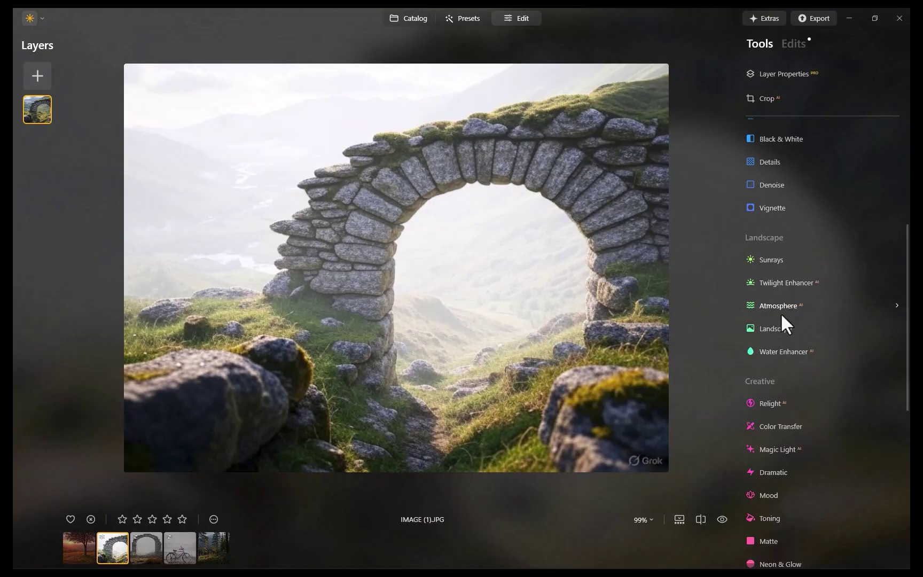
- Expand Atmosphere and raise the Fog Amount from 0 to about 99 on the stone arch photo
left_click(780, 304)
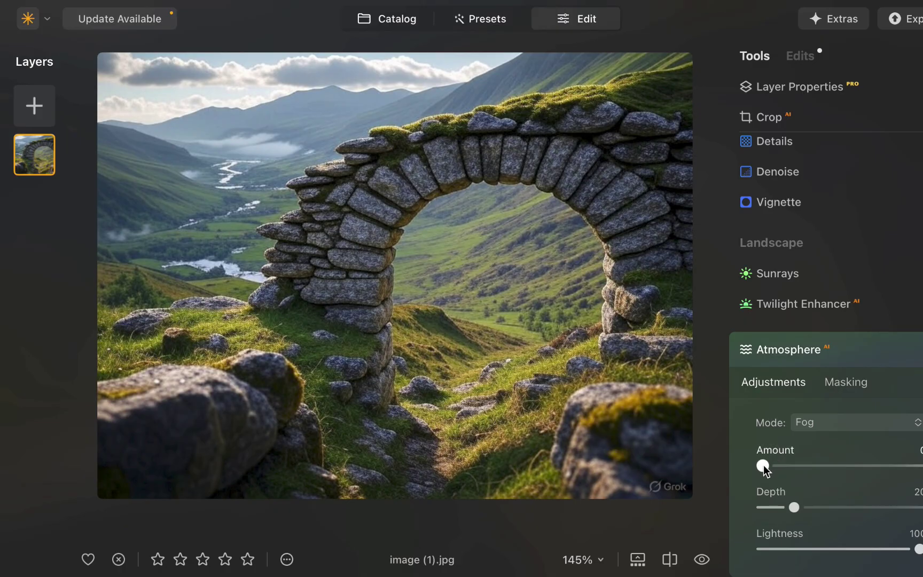
left_click_drag(765, 466, 918, 465)
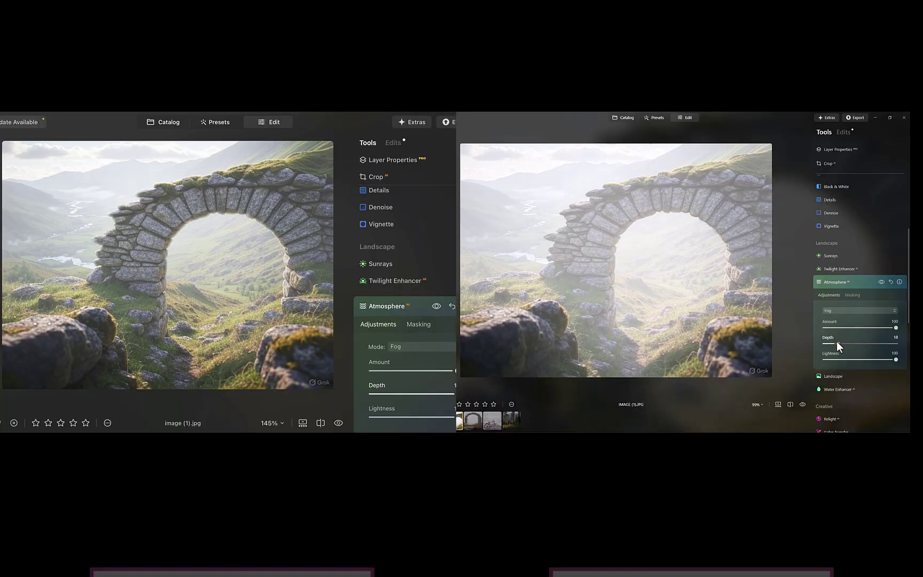
- Vary the fog Depth up and down several times to compare the haze, ending at 0
left_click_drag(837, 341, 811, 344)
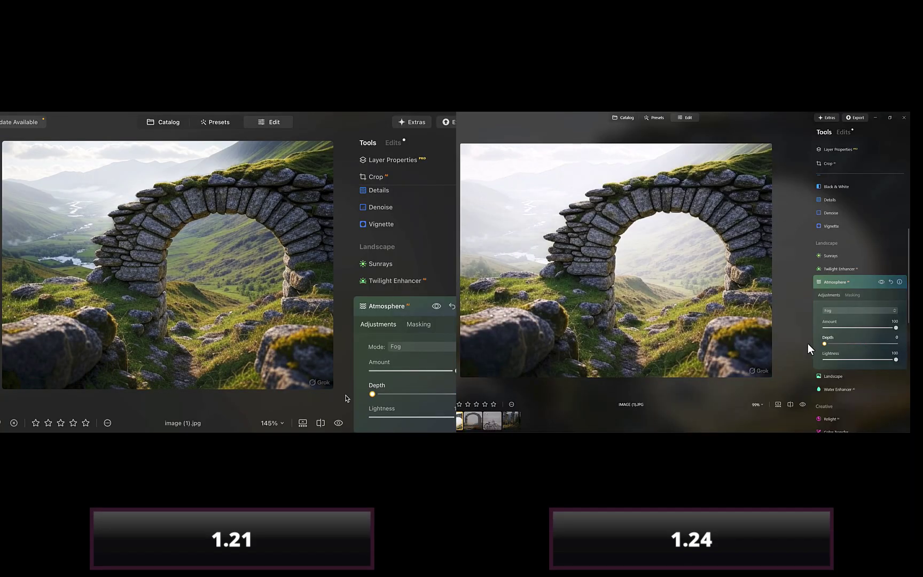
left_click_drag(372, 394, 454, 394)
mouse_move(825, 343)
left_mouse_down()
mouse_move(895, 343)
mouse_move(833, 342)
left_mouse_up()
left_click_drag(454, 394, 373, 395)
left_click_drag(832, 343, 808, 343)
left_click_drag(372, 396, 455, 394)
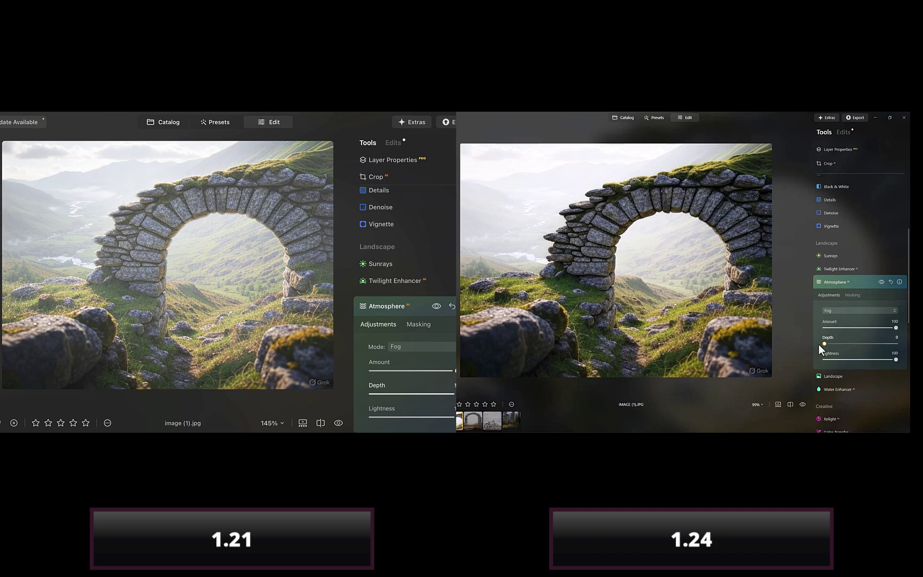
left_click_drag(825, 344, 896, 344)
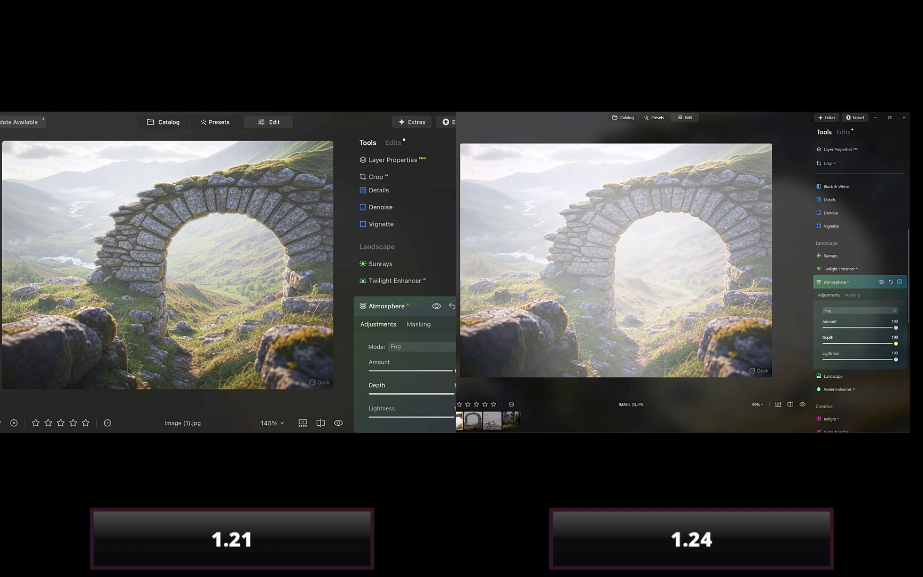
left_click_drag(876, 342, 834, 343)
left_click_drag(455, 394, 419, 394)
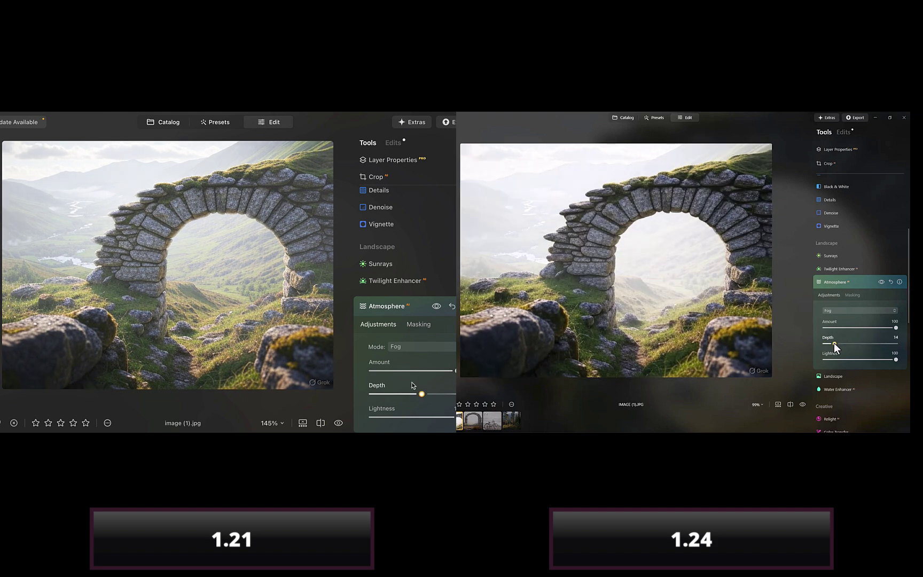
left_click_drag(834, 343, 808, 343)
left_click_drag(419, 394, 345, 398)
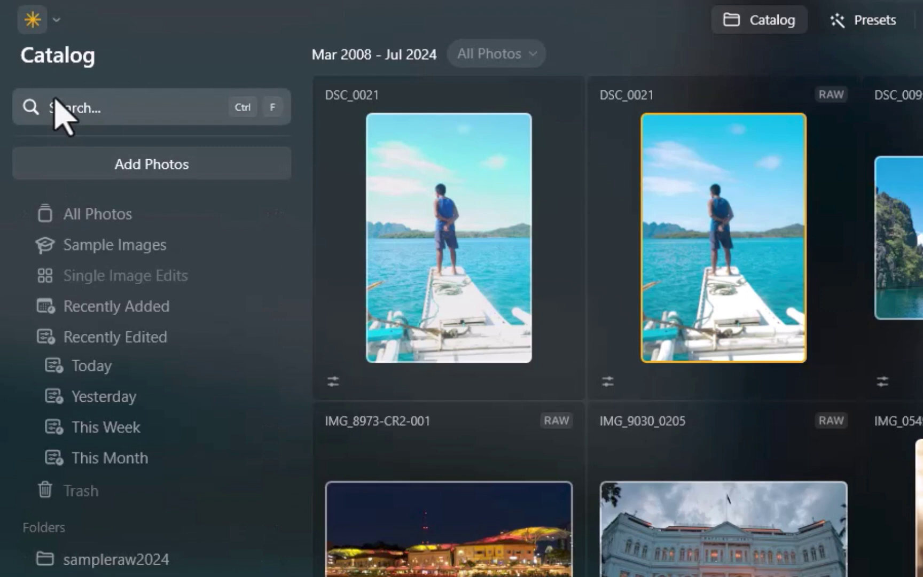
- Clear the 0.09 GB catalog cache from File > Preferences
left_click(32, 21)
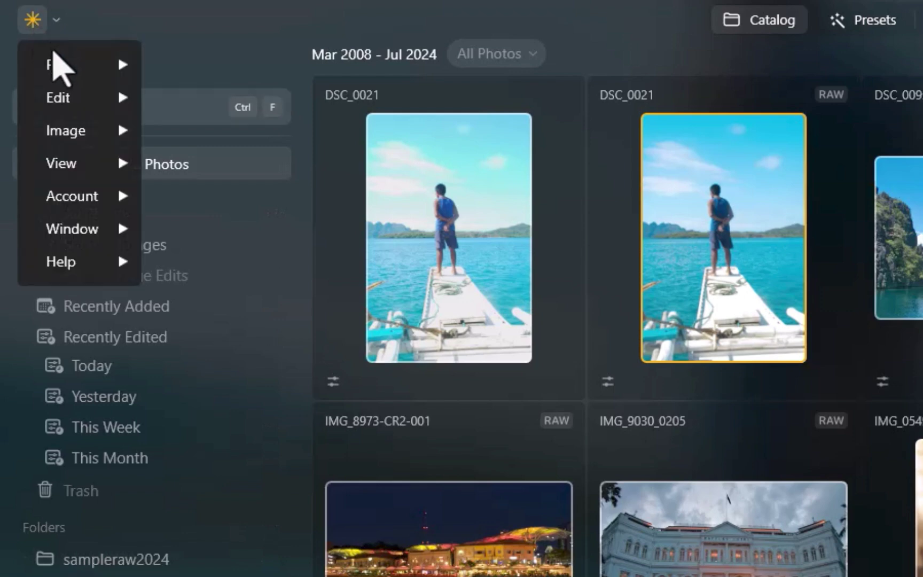
mouse_move(57, 65)
left_click(340, 444)
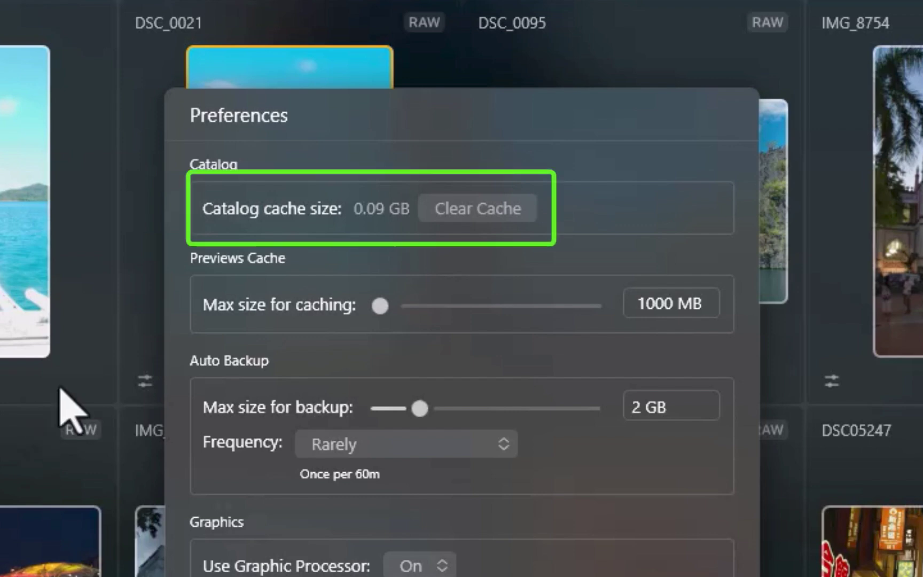
left_click(468, 207)
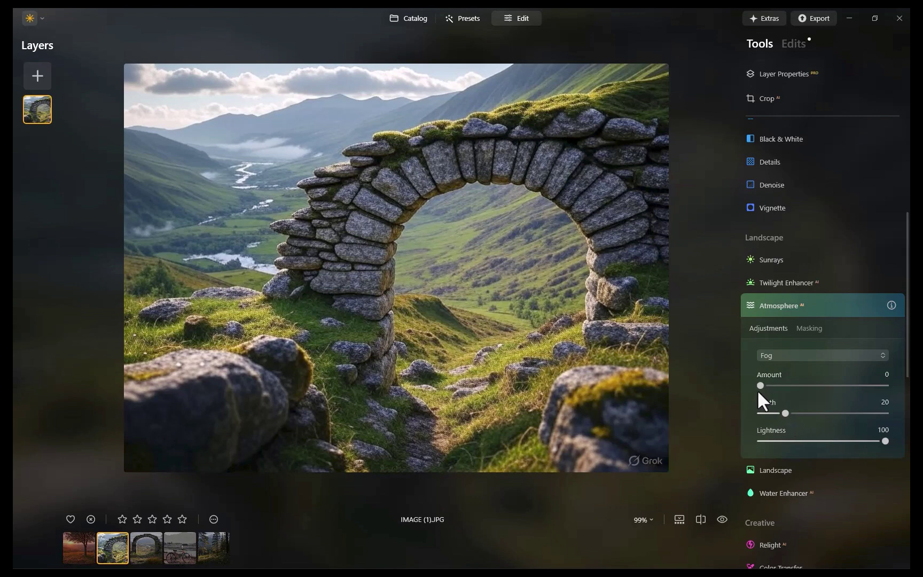
- Set fog Amount to 100 and compare, then push Depth to maximum and settle it at 20
left_click_drag(759, 386, 885, 385)
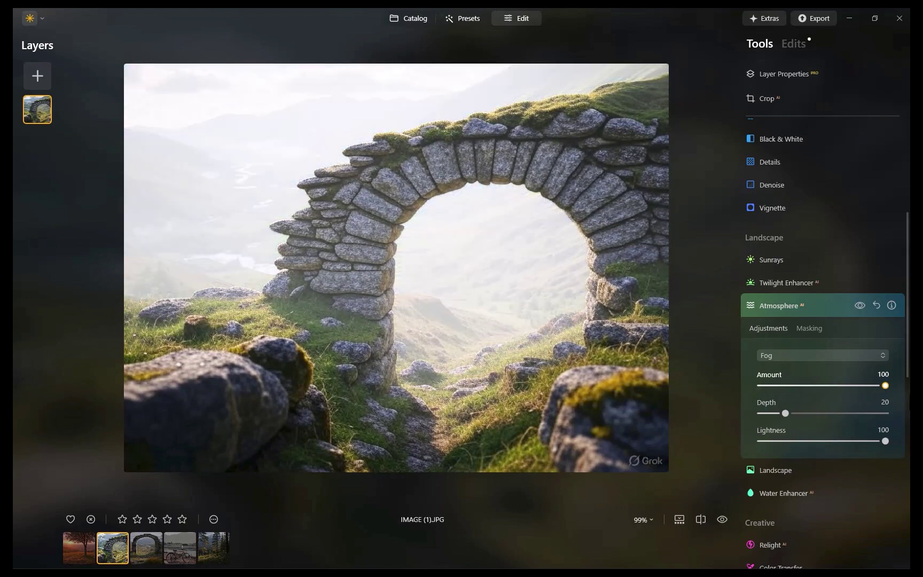
mouse_move(885, 385)
left_mouse_down()
mouse_move(743, 388)
mouse_move(885, 386)
left_mouse_up()
left_click_drag(785, 409, 899, 414)
left_click_drag(840, 406, 790, 410)
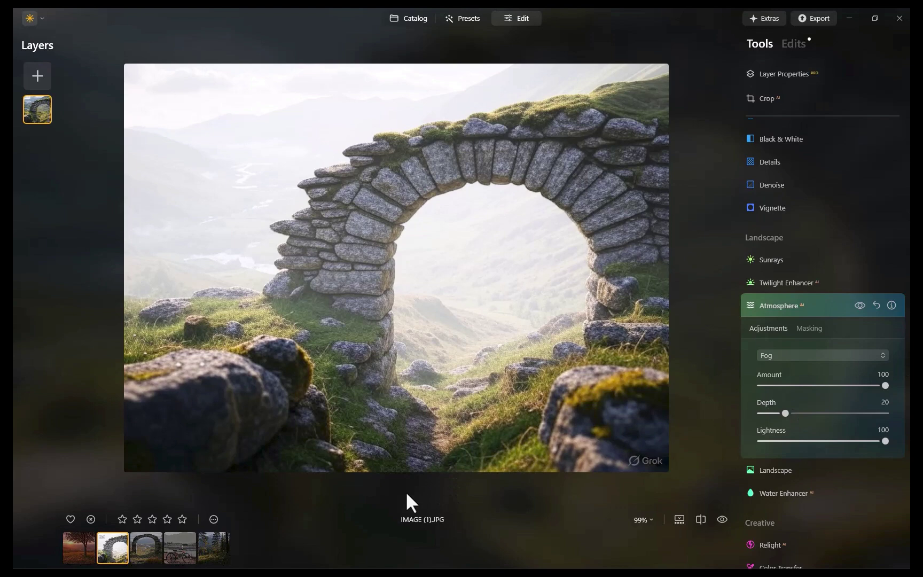
- Switch to IMAGE (2).JPG and raise its Atmosphere Fog Amount to 100
left_click(140, 546)
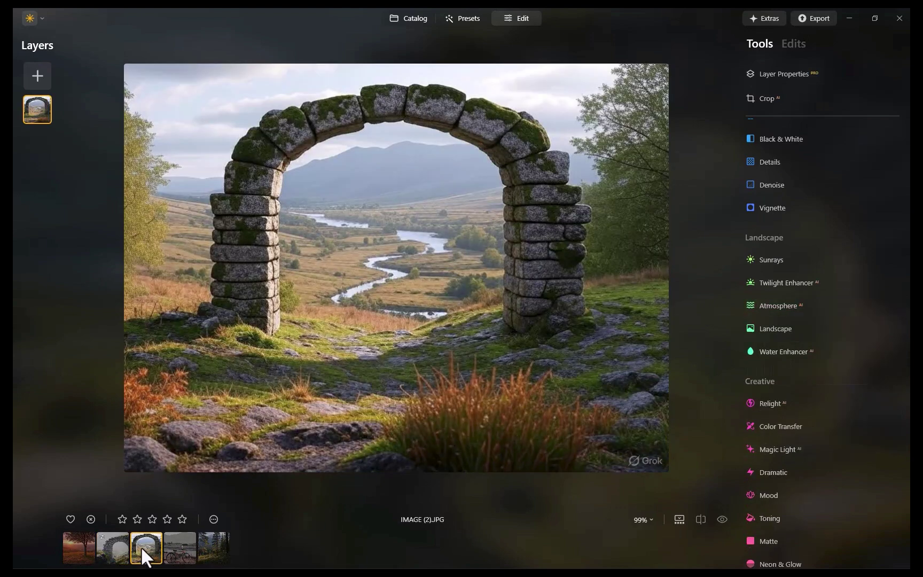
left_click(778, 306)
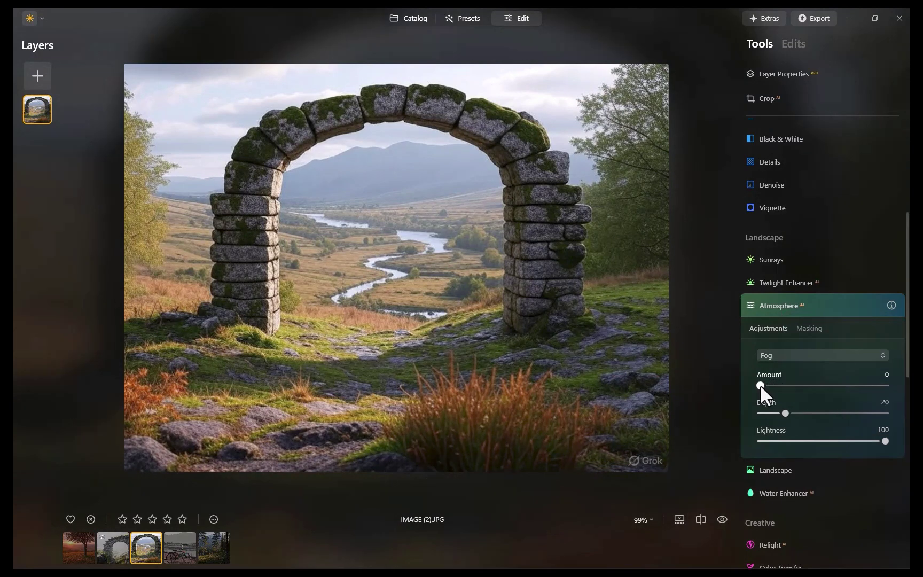
left_click_drag(759, 385, 880, 378)
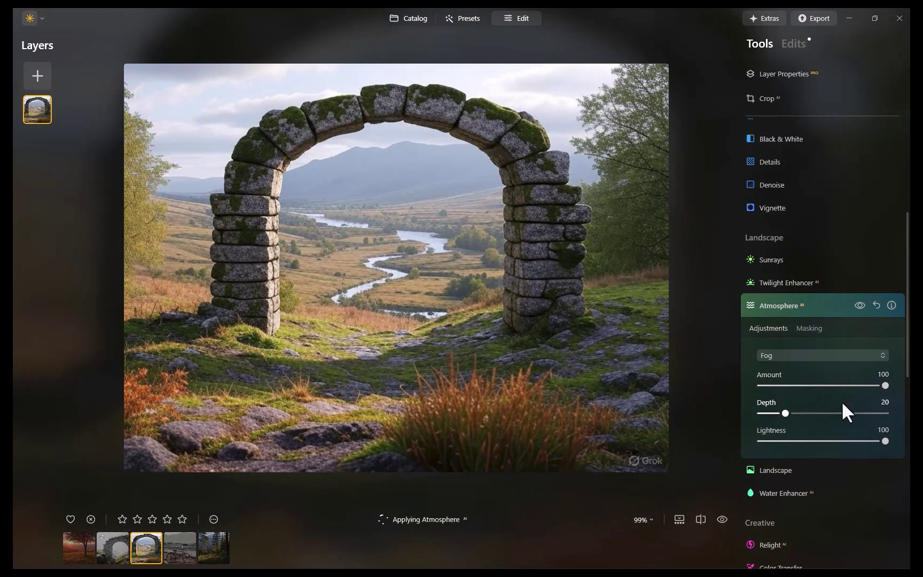